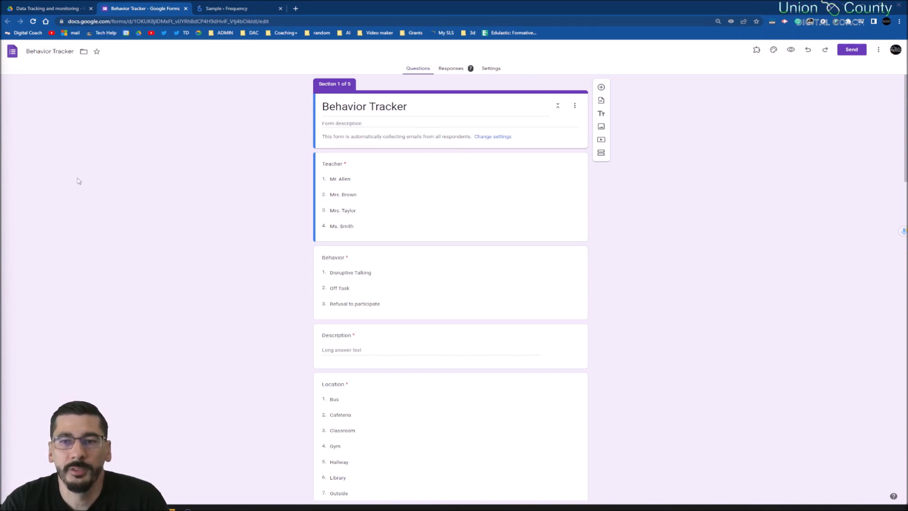
{"action": "left_click", "coordinate": [368, 182]}
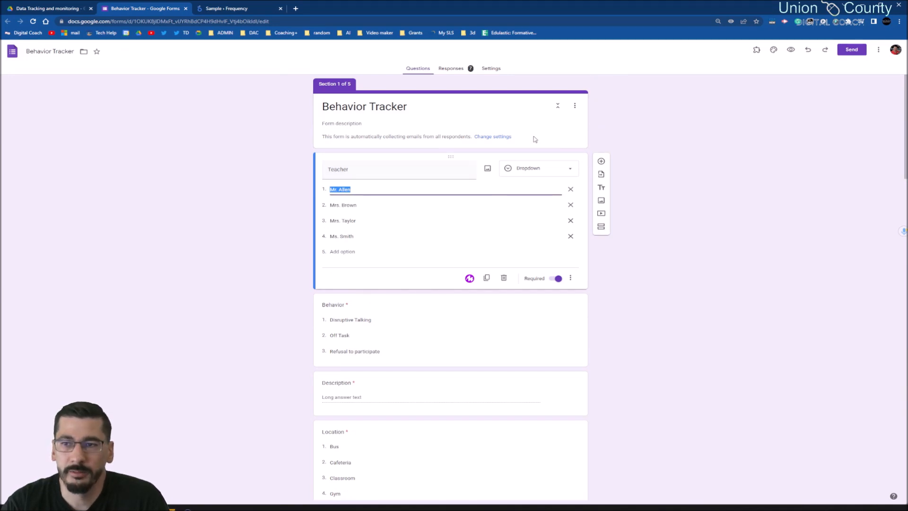
{"action": "left_click", "coordinate": [606, 163]}
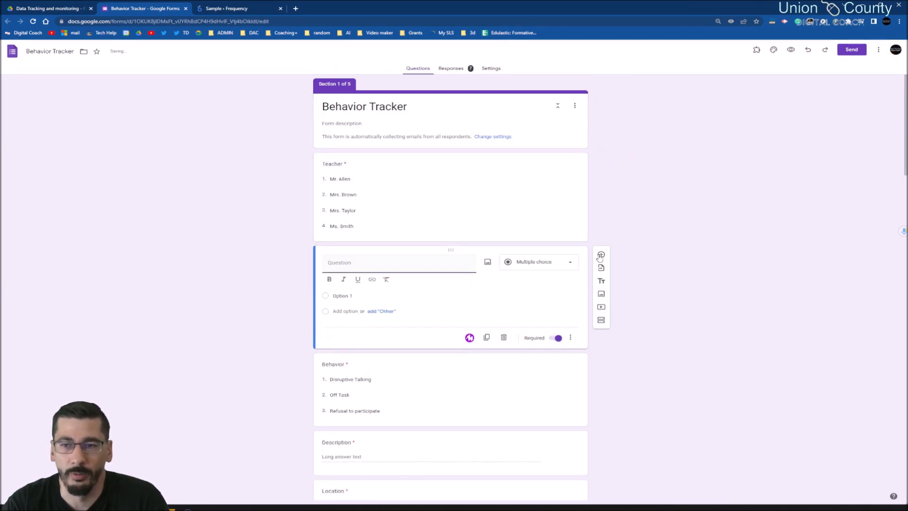
{"action": "left_click", "coordinate": [558, 265]}
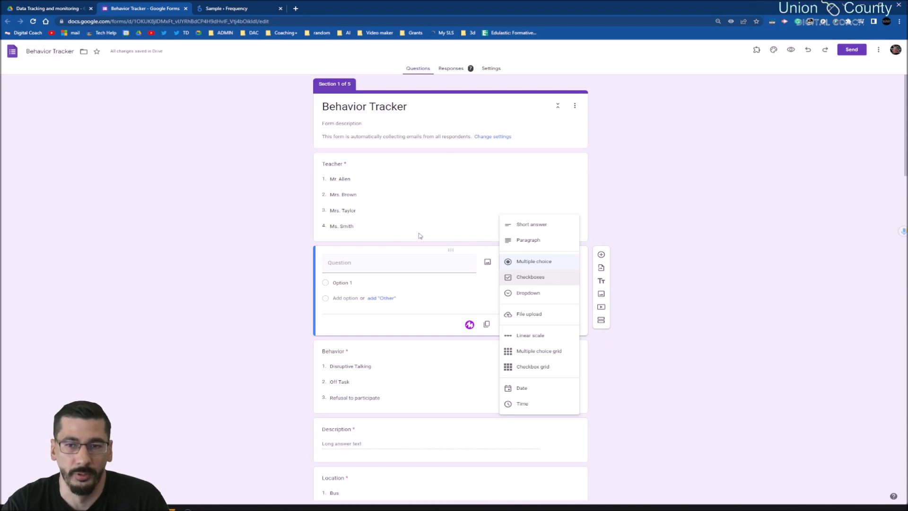
{"action": "left_click", "coordinate": [758, 260]}
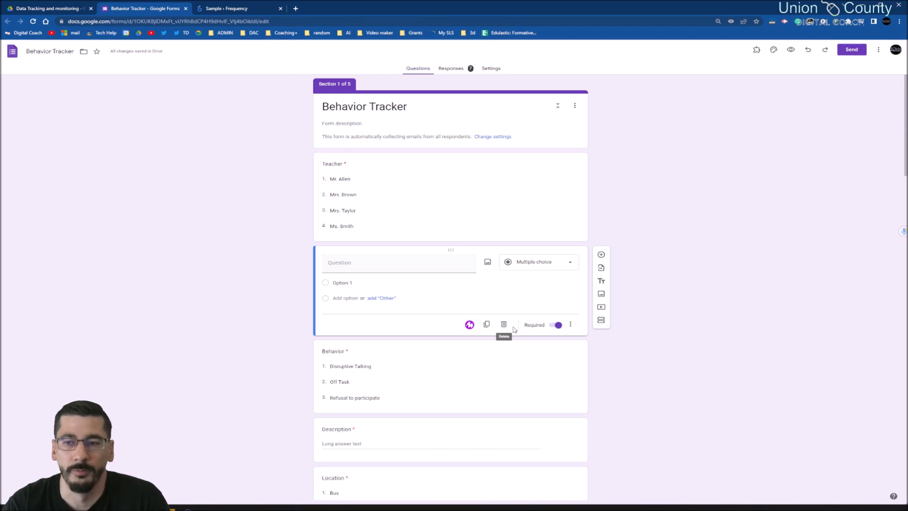
{"action": "left_click", "coordinate": [504, 326]}
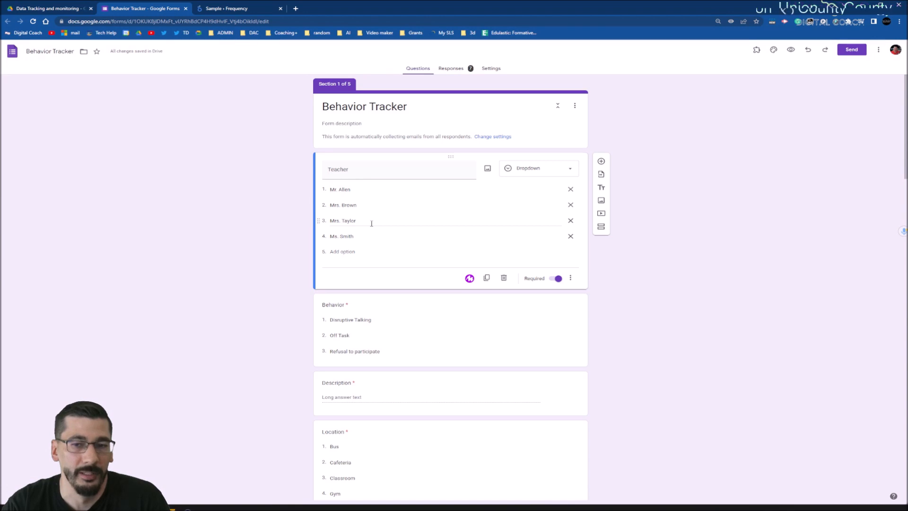
- Review the Teacher and Behavior questions, opening the Behavior question to inspect its dropdown options
{"action": "scroll", "coordinate": [382, 246], "scroll_direction": "down", "scroll_amount": 2}
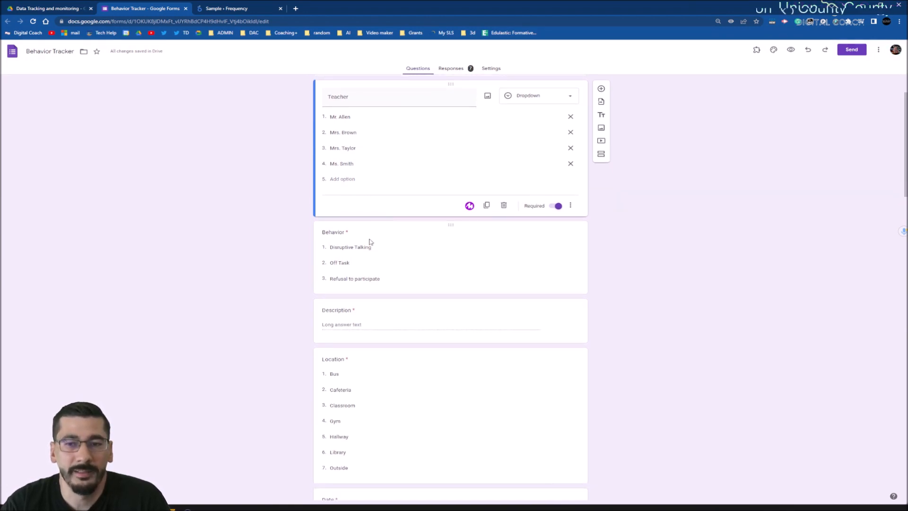
{"action": "scroll", "coordinate": [370, 237], "scroll_direction": "down", "scroll_amount": 1}
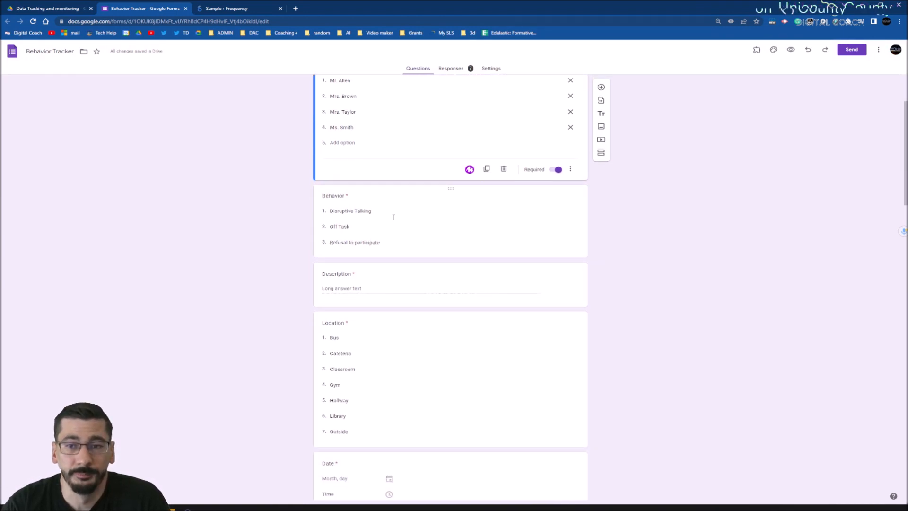
{"action": "left_click", "coordinate": [428, 236]}
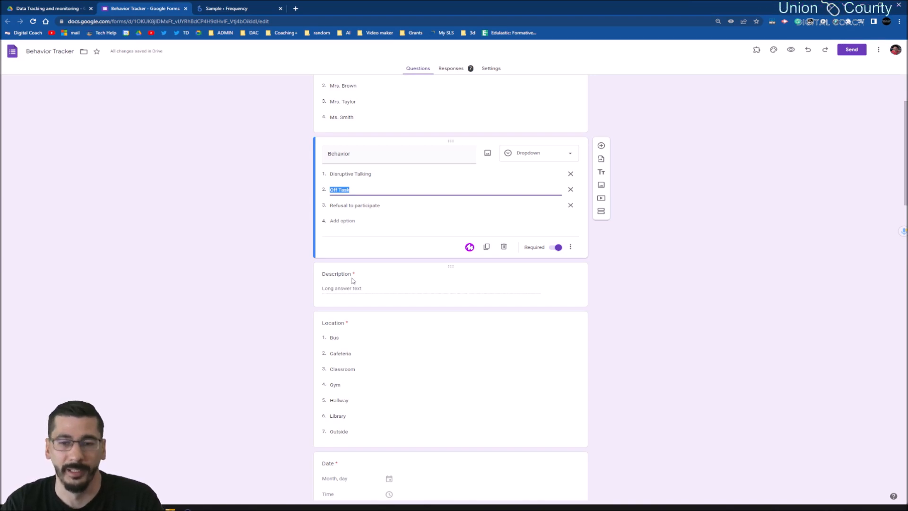
{"action": "scroll", "coordinate": [511, 365], "scroll_direction": "down", "scroll_amount": 2}
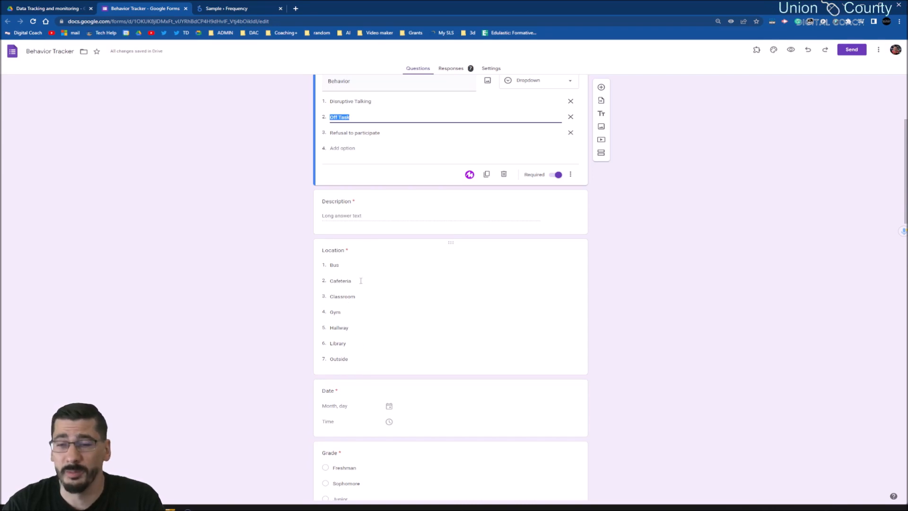
{"action": "scroll", "coordinate": [369, 381], "scroll_direction": "up", "scroll_amount": 2}
{"action": "scroll", "coordinate": [352, 113], "scroll_direction": "up", "scroll_amount": 2}
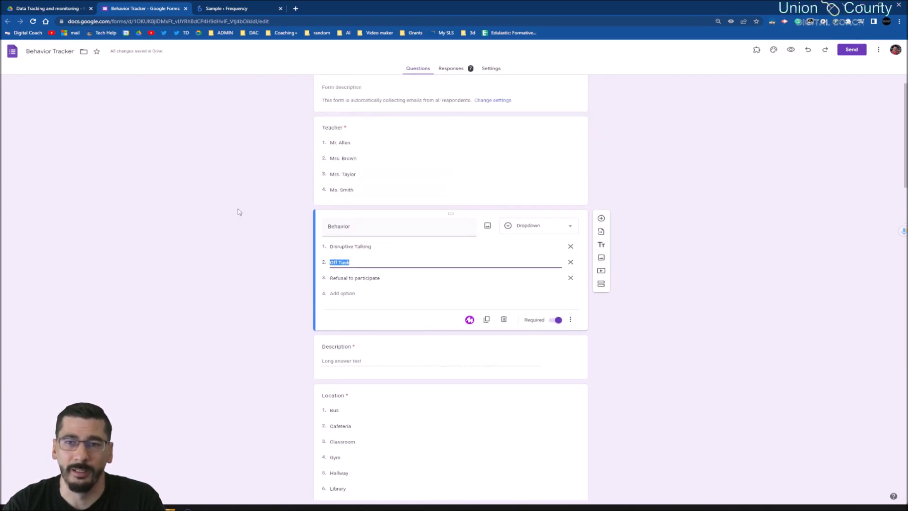
- Examine the Description, Location, Date and Grade questions in section 1 of the form
{"action": "scroll", "coordinate": [361, 254], "scroll_direction": "down", "scroll_amount": 1}
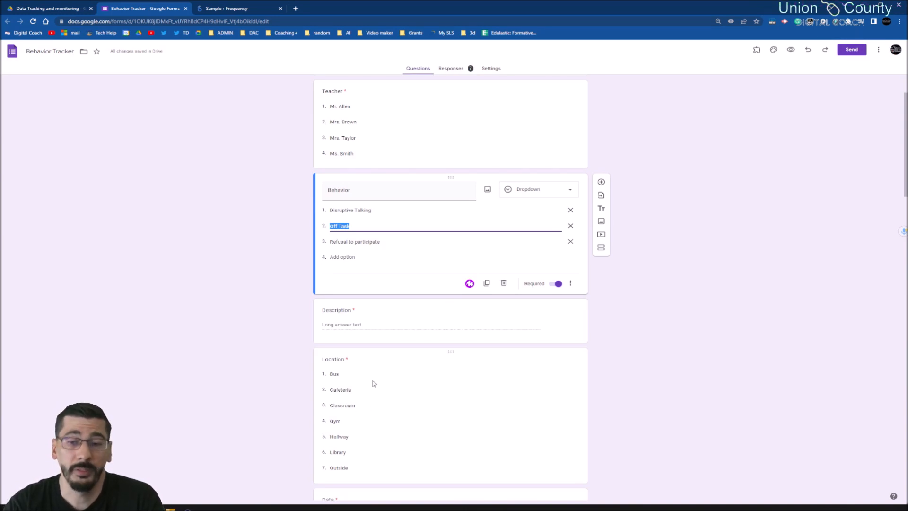
{"action": "scroll", "coordinate": [374, 383], "scroll_direction": "down", "scroll_amount": 1}
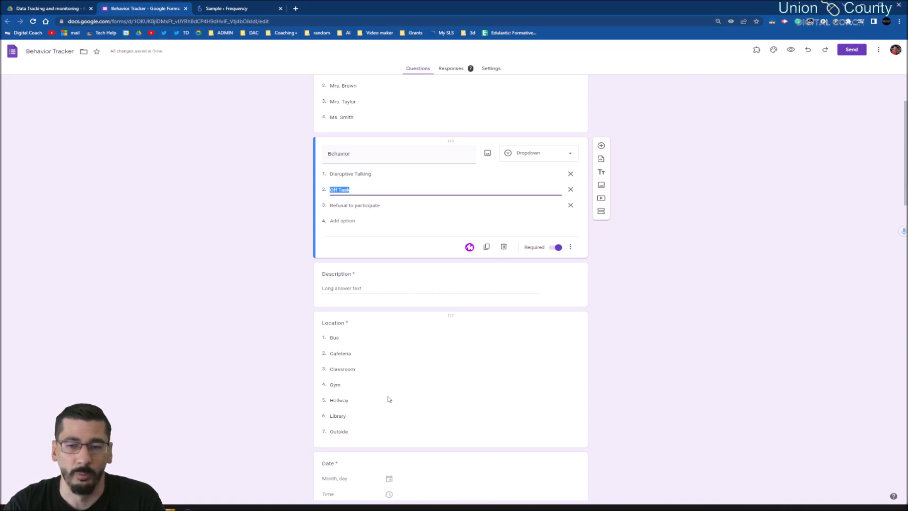
{"action": "scroll", "coordinate": [415, 418], "scroll_direction": "down", "scroll_amount": 1}
{"action": "scroll", "coordinate": [415, 419], "scroll_direction": "down", "scroll_amount": 3}
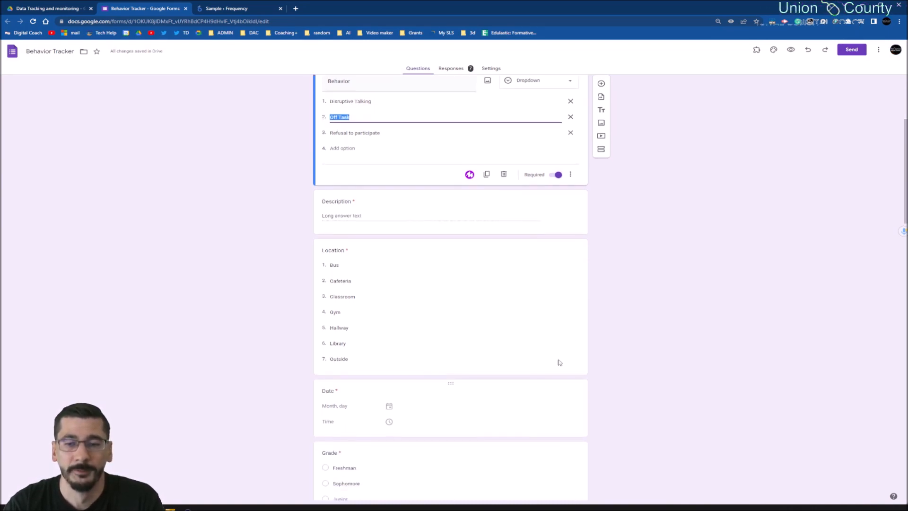
{"action": "scroll", "coordinate": [593, 317], "scroll_direction": "down", "scroll_amount": 1}
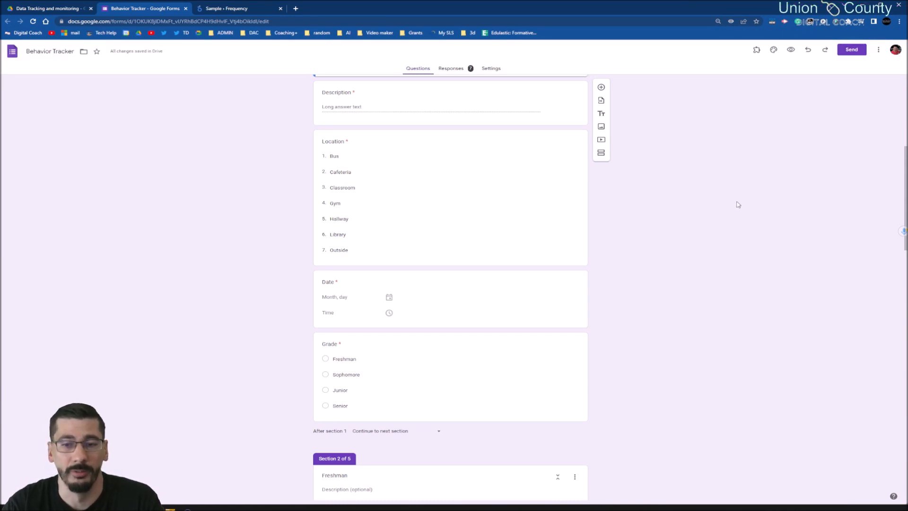
{"action": "scroll", "coordinate": [705, 232], "scroll_direction": "down", "scroll_amount": 1}
{"action": "scroll", "coordinate": [706, 232], "scroll_direction": "up", "scroll_amount": 2}
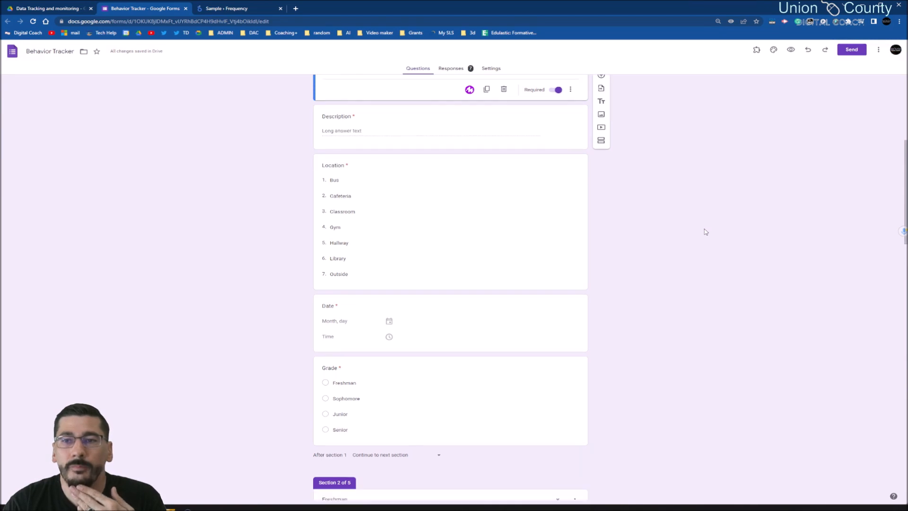
{"action": "scroll", "coordinate": [706, 231], "scroll_direction": "down", "scroll_amount": 1}
- Open the Grade question and inspect which section each grade answer leads to
{"action": "left_click", "coordinate": [423, 419]}
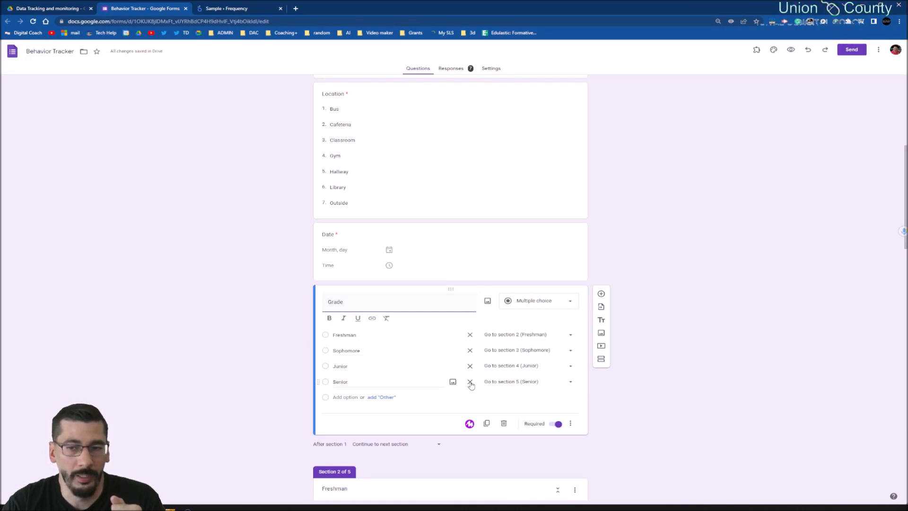
{"action": "scroll", "coordinate": [517, 405], "scroll_direction": "down", "scroll_amount": 3}
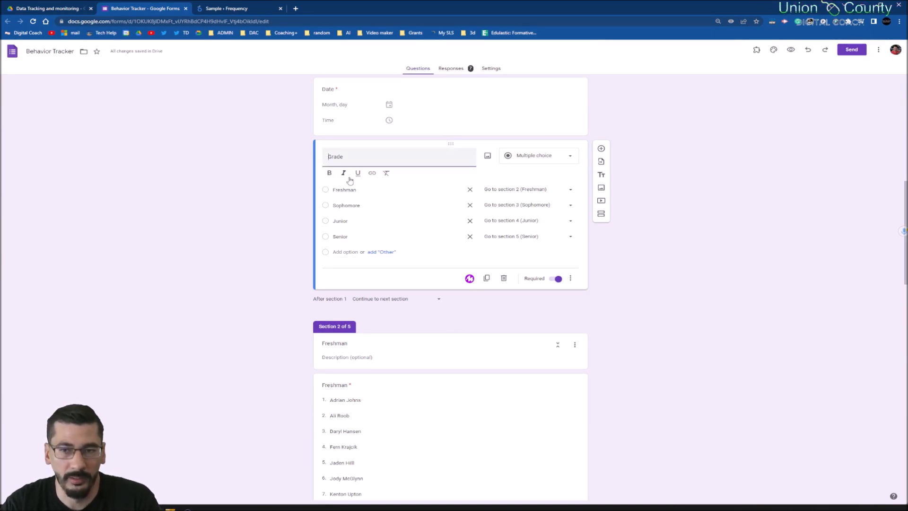
{"action": "left_click", "coordinate": [752, 279]}
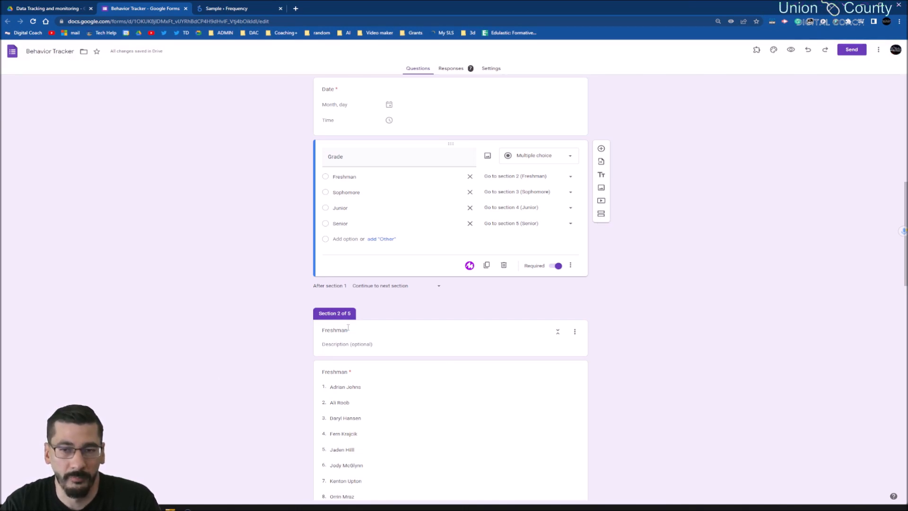
- Examine the Freshman, Sophomore, Junior and Senior sections with their student lists, and return to the Grade question
{"action": "scroll", "coordinate": [348, 327], "scroll_direction": "down", "scroll_amount": 8}
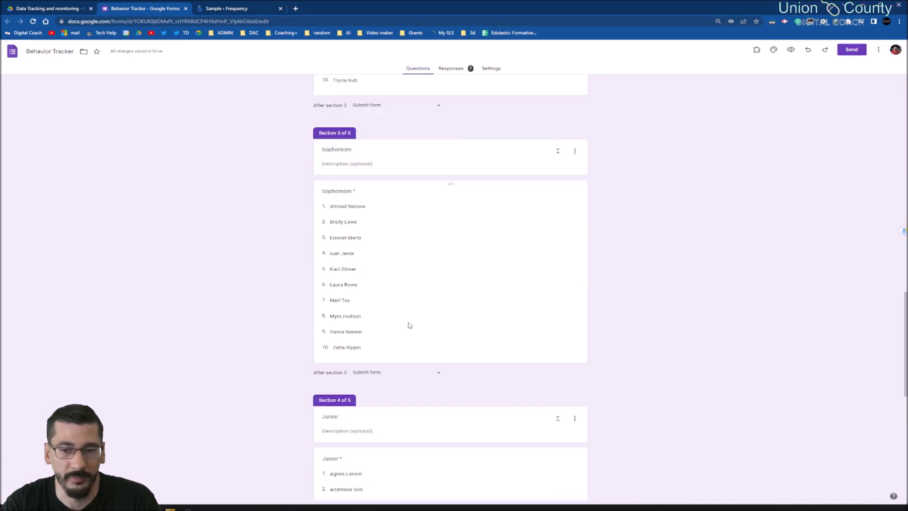
{"action": "scroll", "coordinate": [416, 320], "scroll_direction": "down", "scroll_amount": 2}
{"action": "scroll", "coordinate": [355, 343], "scroll_direction": "down", "scroll_amount": 5}
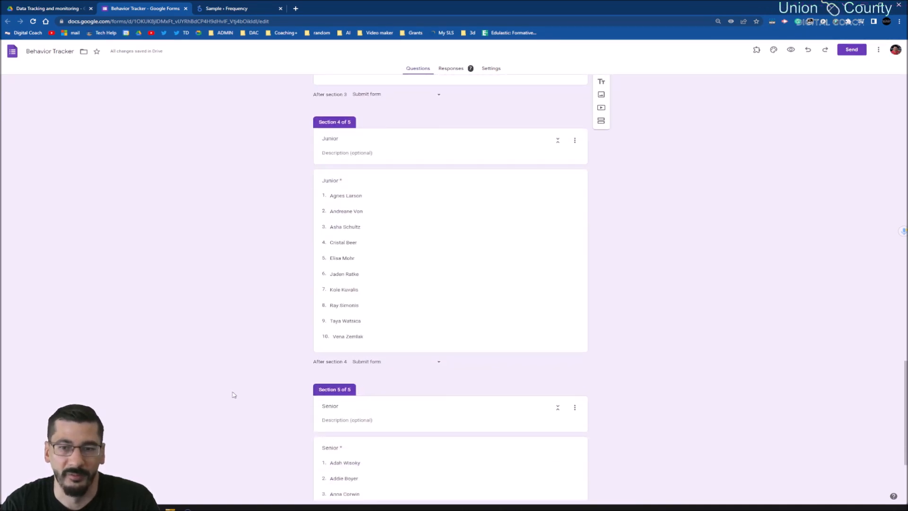
{"action": "scroll", "coordinate": [412, 415], "scroll_direction": "down", "scroll_amount": 1}
{"action": "scroll", "coordinate": [410, 416], "scroll_direction": "up", "scroll_amount": 1}
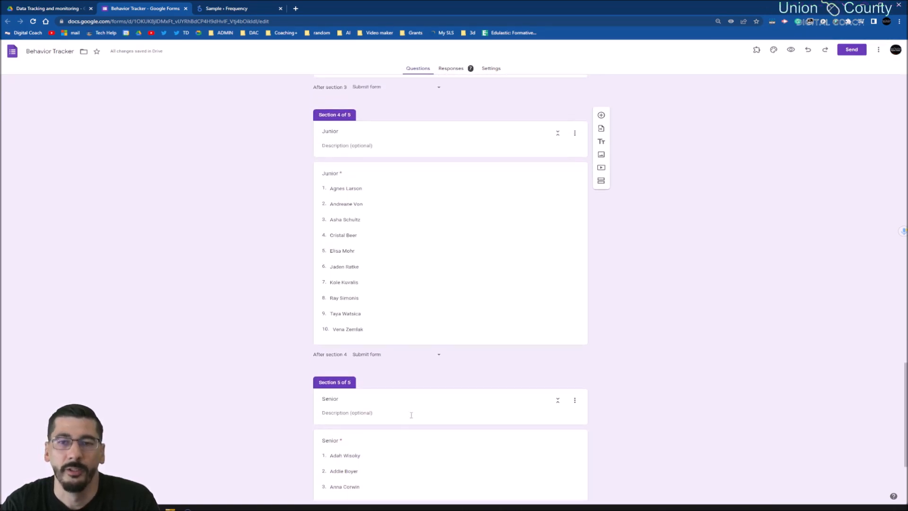
{"action": "scroll", "coordinate": [412, 416], "scroll_direction": "up", "scroll_amount": 5}
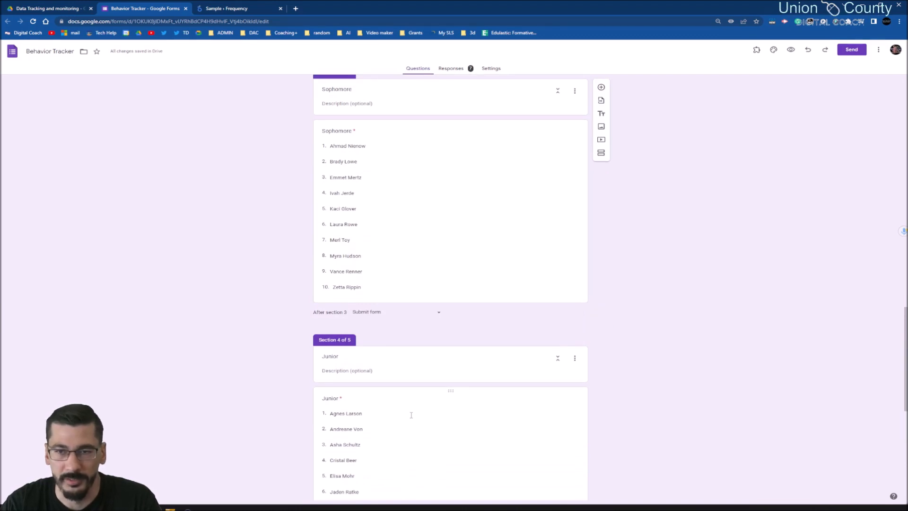
{"action": "scroll", "coordinate": [412, 415], "scroll_direction": "up", "scroll_amount": 2}
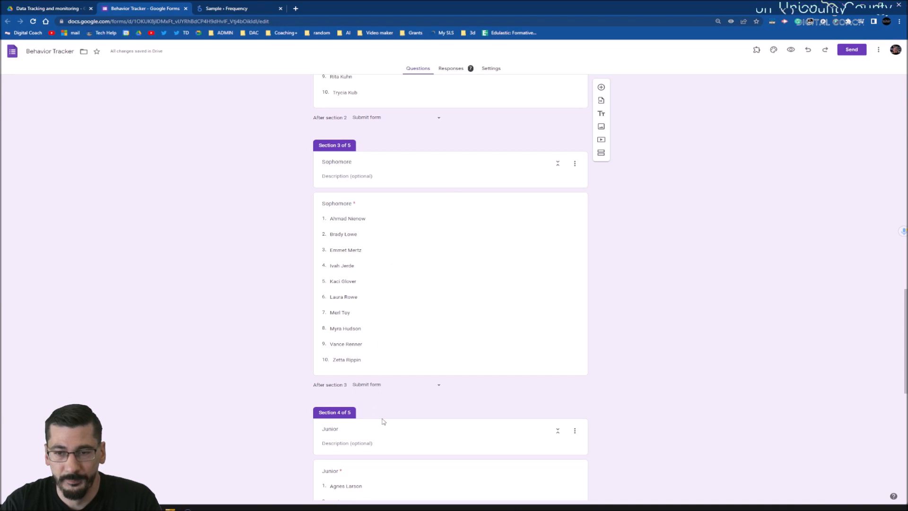
{"action": "scroll", "coordinate": [455, 441], "scroll_direction": "up", "scroll_amount": 5}
{"action": "scroll", "coordinate": [464, 441], "scroll_direction": "up", "scroll_amount": 7}
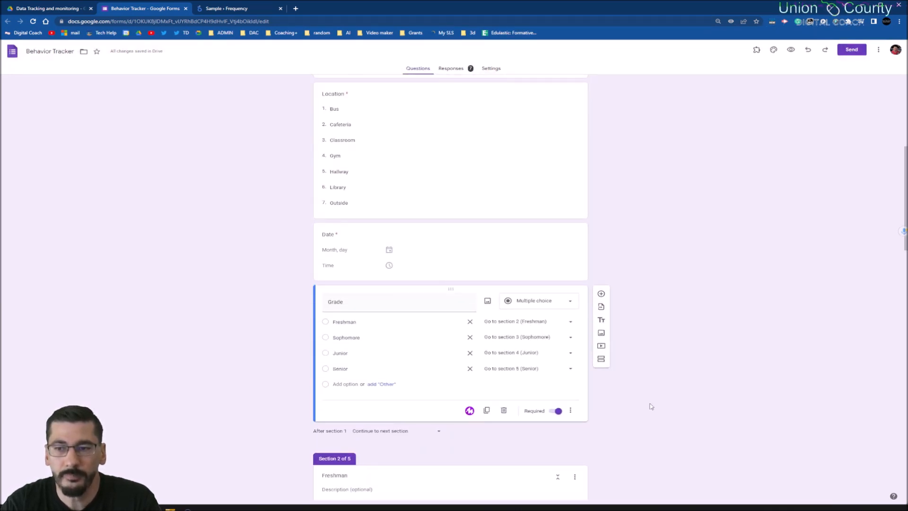
- Check the Grade question's "Go to section based on answer" option and the section destinations for Freshman and Sophomore, keeping Freshman on section 2
{"action": "left_click", "coordinate": [570, 411]}
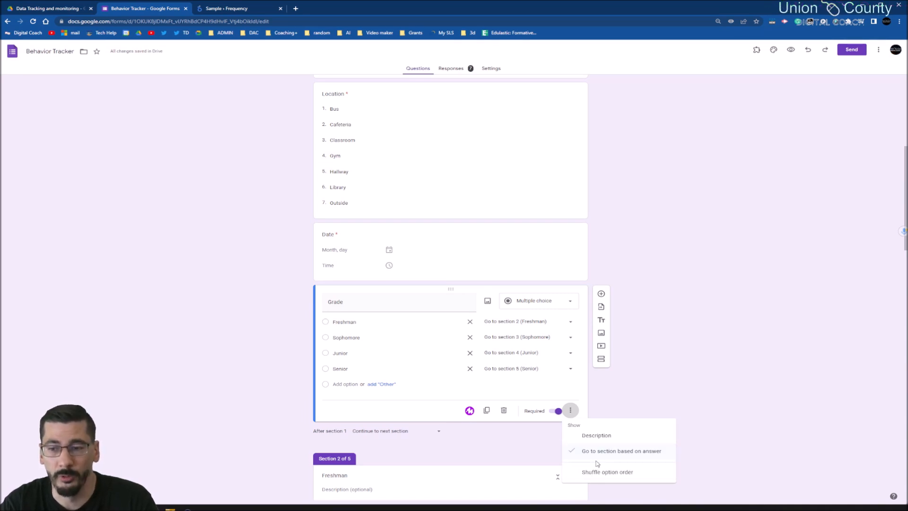
{"action": "left_click", "coordinate": [522, 323]}
{"action": "left_click", "coordinate": [570, 324]}
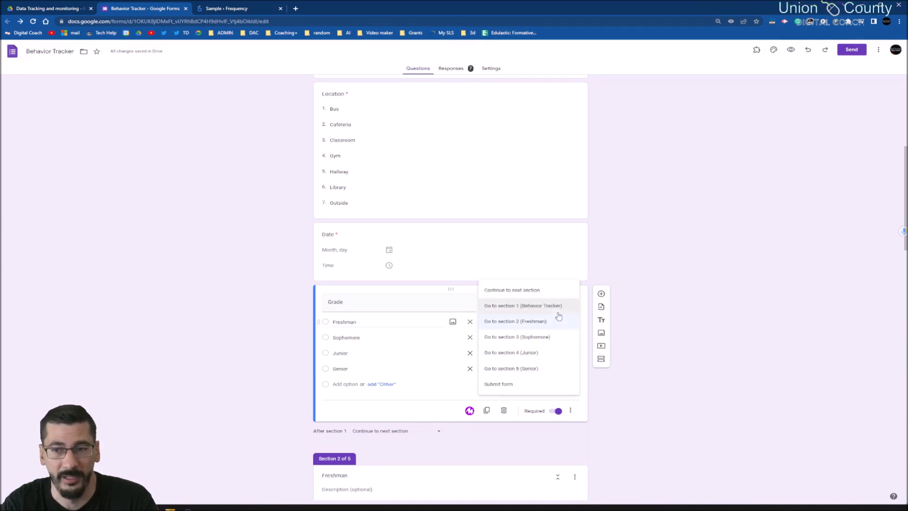
{"action": "left_click", "coordinate": [557, 325]}
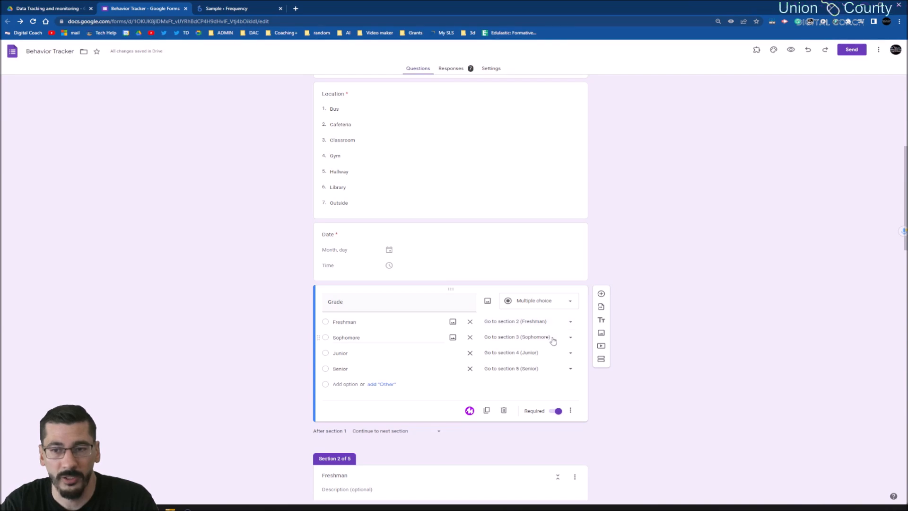
{"action": "left_click", "coordinate": [552, 338]}
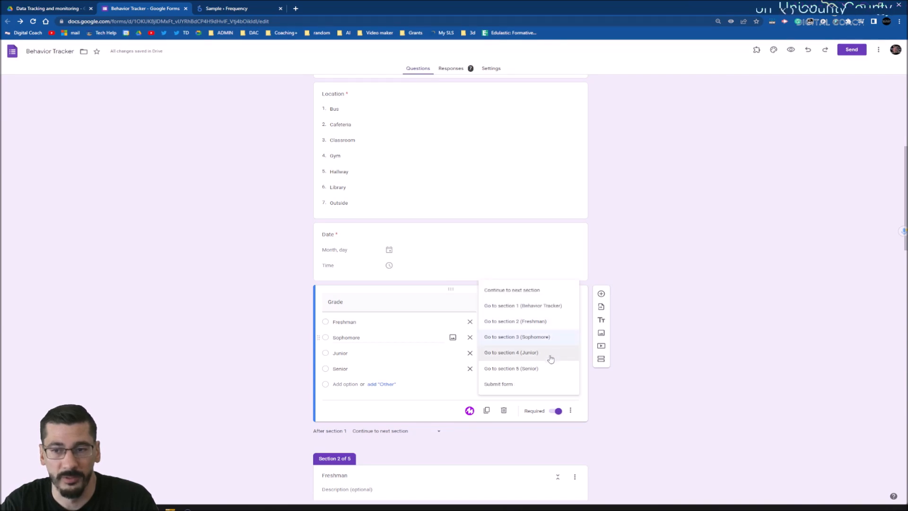
{"action": "left_click", "coordinate": [767, 373]}
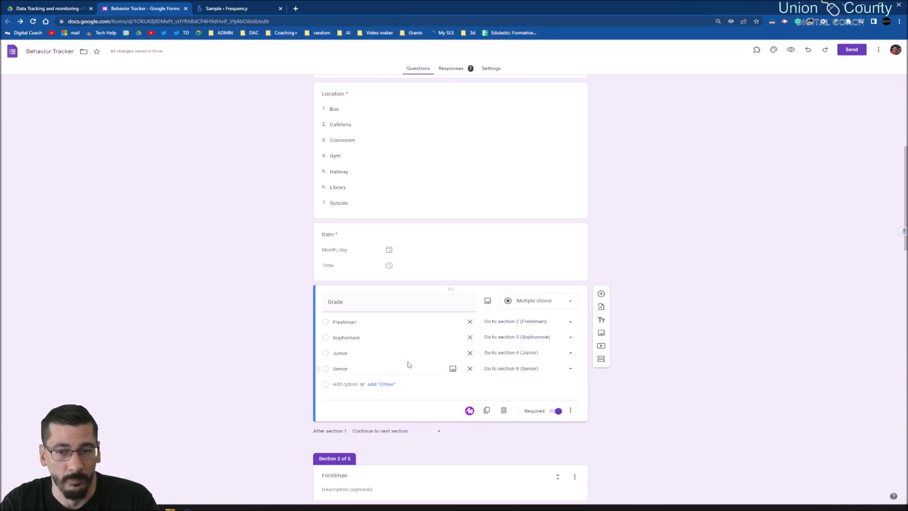
- Choose "Submit form" as the action after section 2 (Freshman)
{"action": "scroll", "coordinate": [408, 356], "scroll_direction": "down", "scroll_amount": 7}
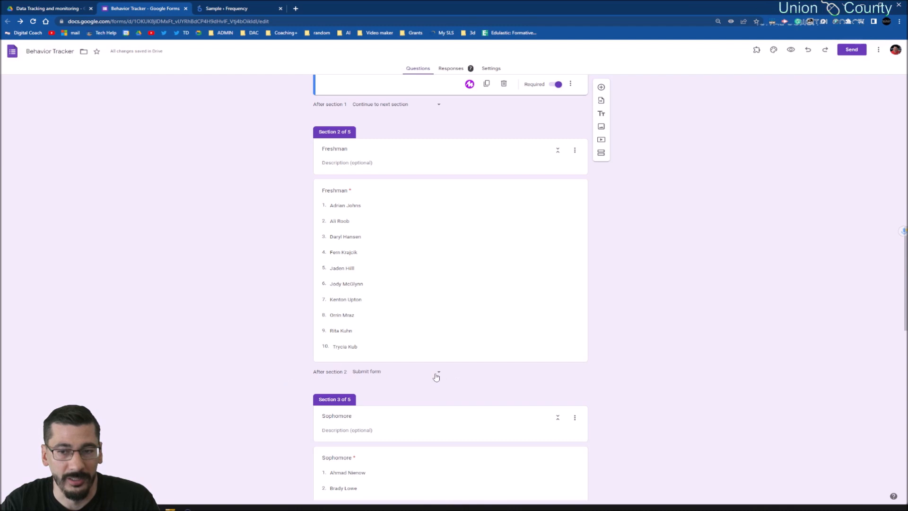
{"action": "left_click", "coordinate": [429, 375]}
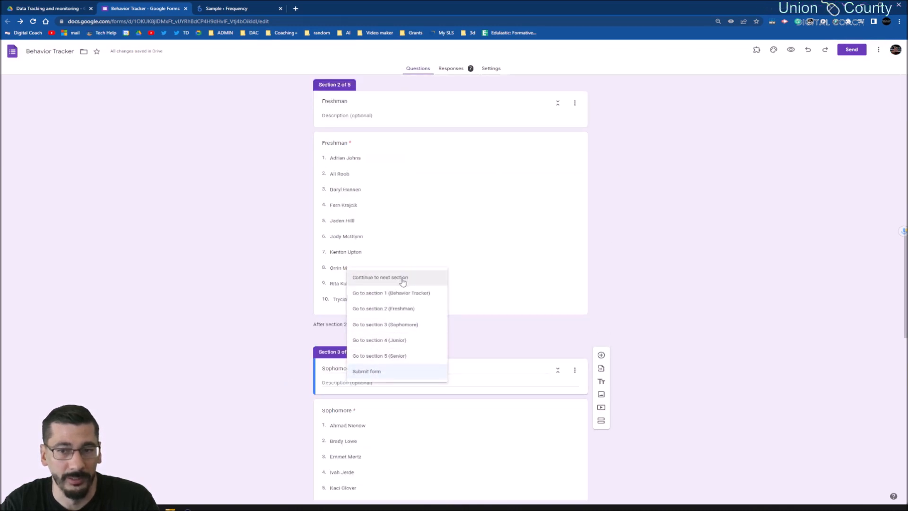
{"action": "left_click", "coordinate": [376, 373]}
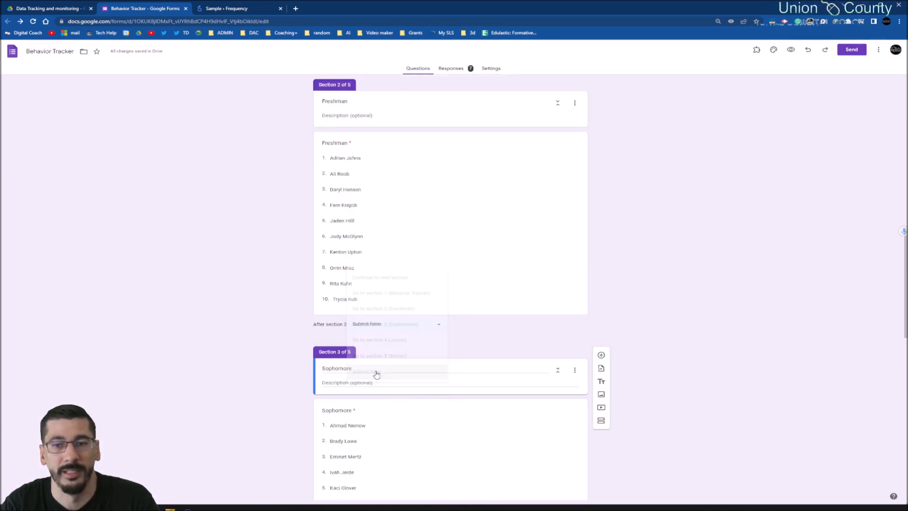
- Check the after-section actions for the Sophomore and Junior sections, and review the whole form from its first question to the Senior list
{"action": "scroll", "coordinate": [442, 350], "scroll_direction": "up", "scroll_amount": 5}
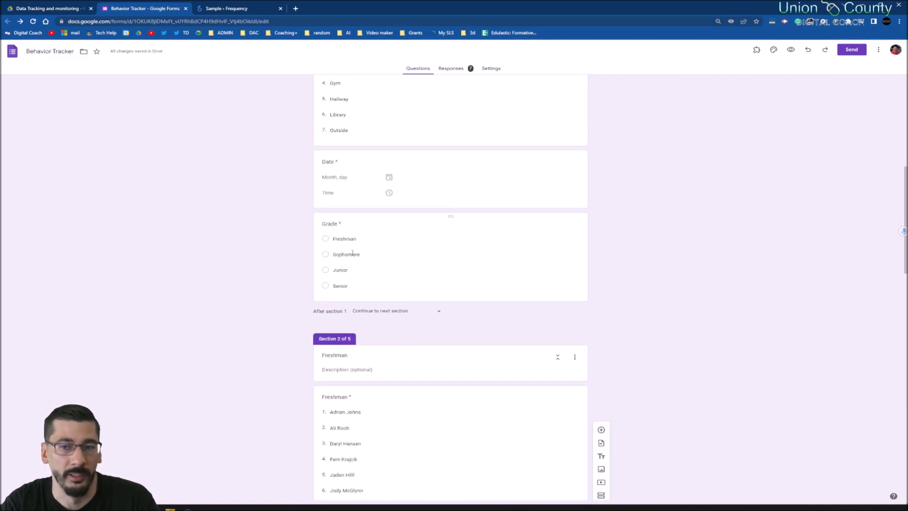
{"action": "scroll", "coordinate": [353, 258], "scroll_direction": "down", "scroll_amount": 10}
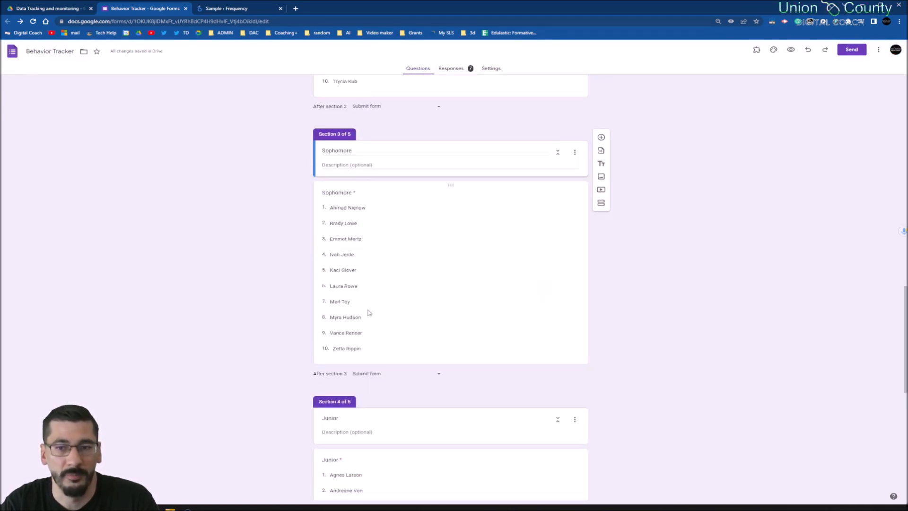
{"action": "scroll", "coordinate": [368, 362], "scroll_direction": "down", "scroll_amount": 4}
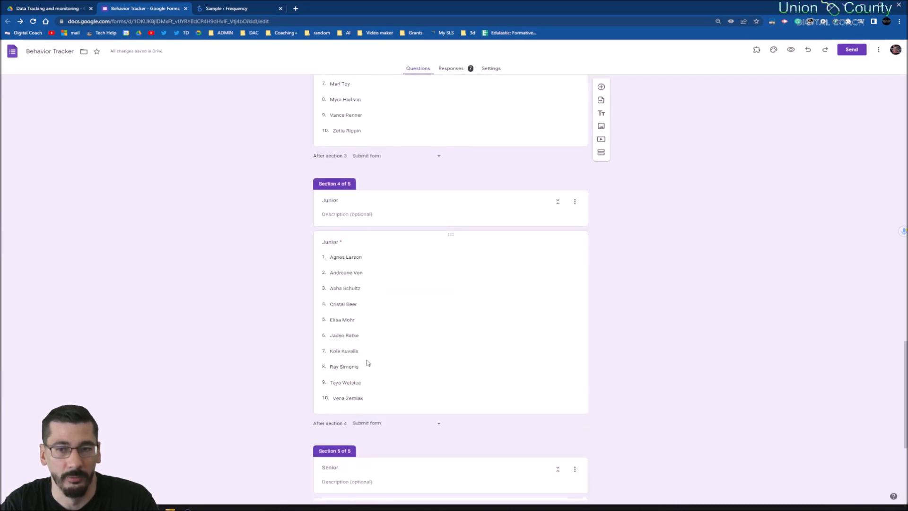
{"action": "scroll", "coordinate": [368, 362], "scroll_direction": "up", "scroll_amount": 3}
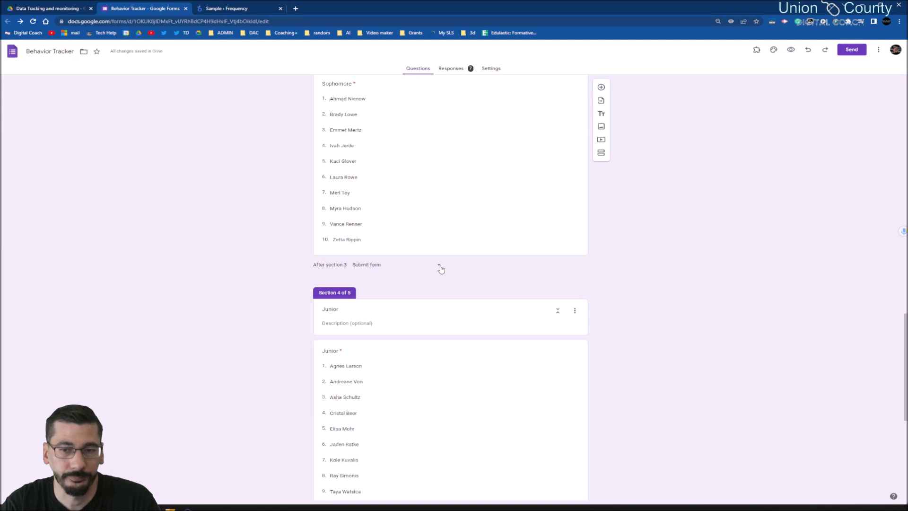
{"action": "scroll", "coordinate": [441, 269], "scroll_direction": "down", "scroll_amount": 7}
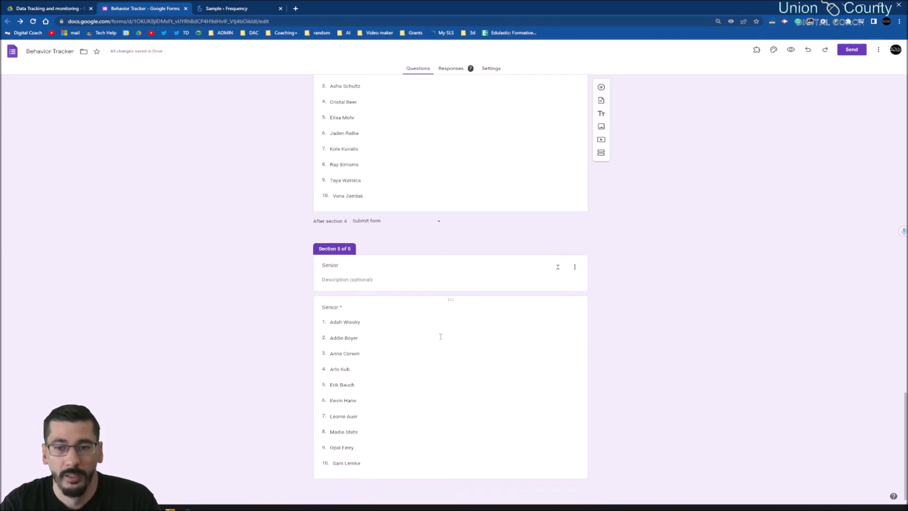
{"action": "scroll", "coordinate": [441, 337], "scroll_direction": "up", "scroll_amount": 20}
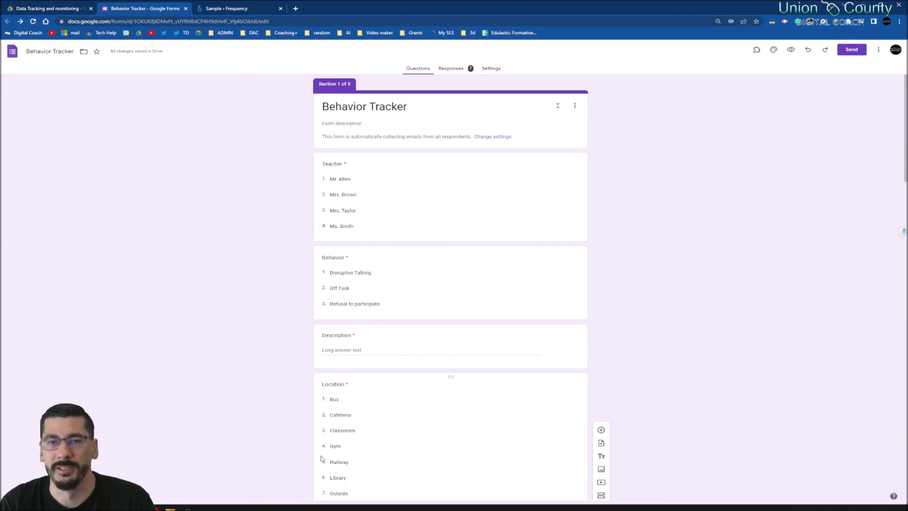
{"action": "scroll", "coordinate": [570, 296], "scroll_direction": "down", "scroll_amount": 13}
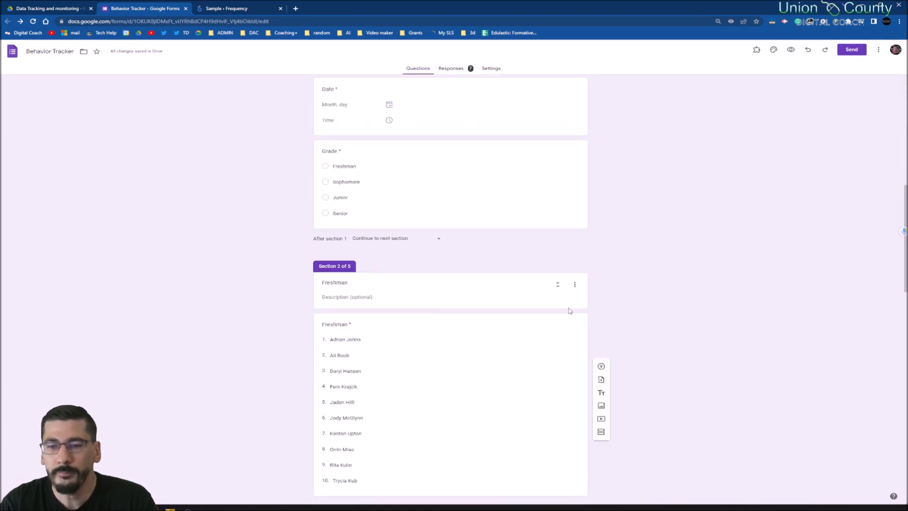
{"action": "scroll", "coordinate": [569, 316], "scroll_direction": "down", "scroll_amount": 13}
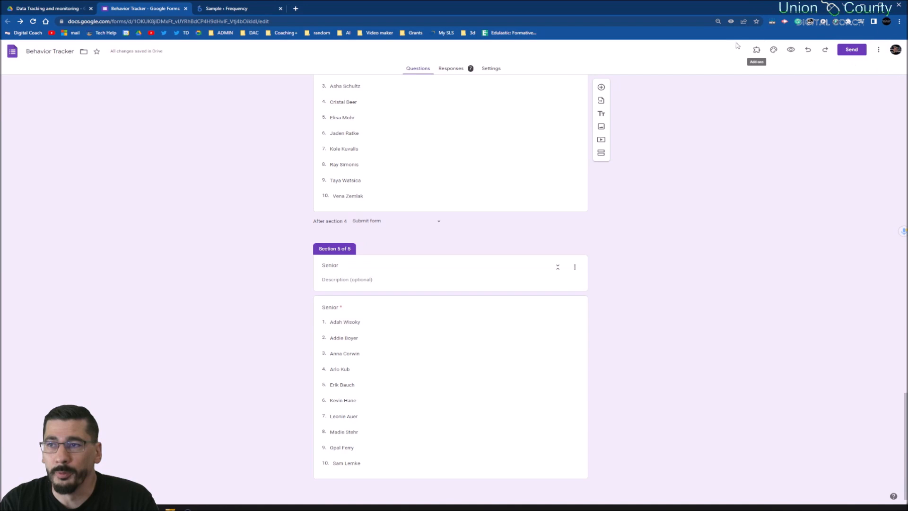
- Preview the form and choose the first teacher, set Behavior to "Refusal to participate" and enter "hgfdjd" as the Description
{"action": "left_click", "coordinate": [791, 49]}
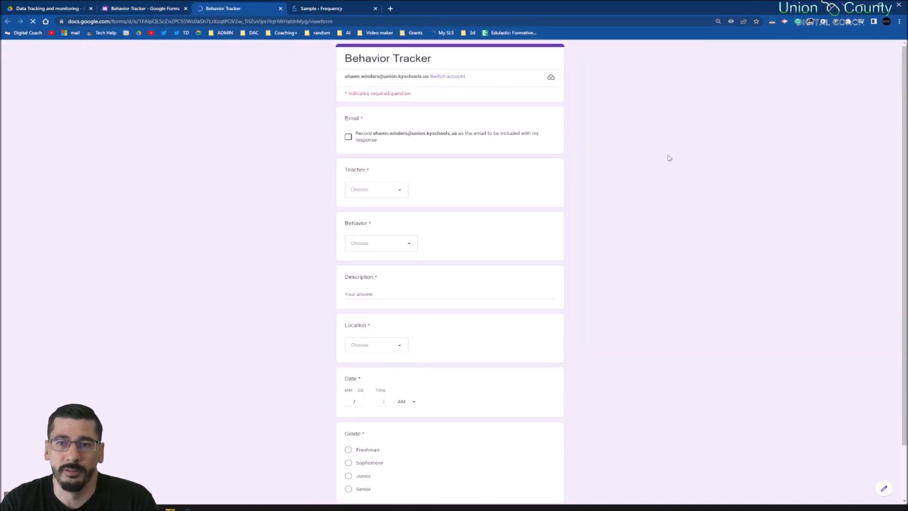
{"action": "left_click", "coordinate": [372, 190]}
{"action": "left_click", "coordinate": [371, 214]}
{"action": "left_click", "coordinate": [389, 244]}
{"action": "left_click", "coordinate": [379, 296]}
{"action": "left_click", "coordinate": [385, 292]}
{"action": "type", "text": "hgfdjd"}
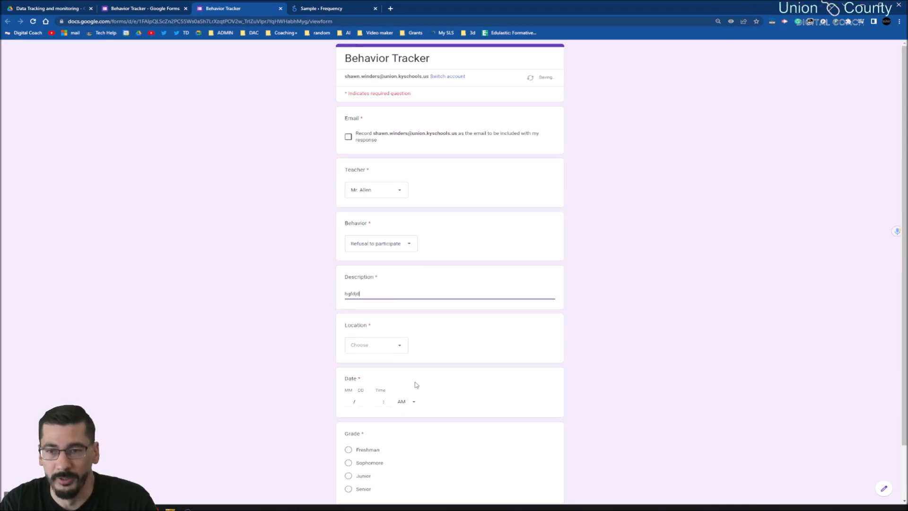
- Answer the preview's Location question with Cafeteria and Grade with Sophomore, leaving the Date question blank
{"action": "left_click", "coordinate": [399, 349]}
{"action": "left_click", "coordinate": [382, 384]}
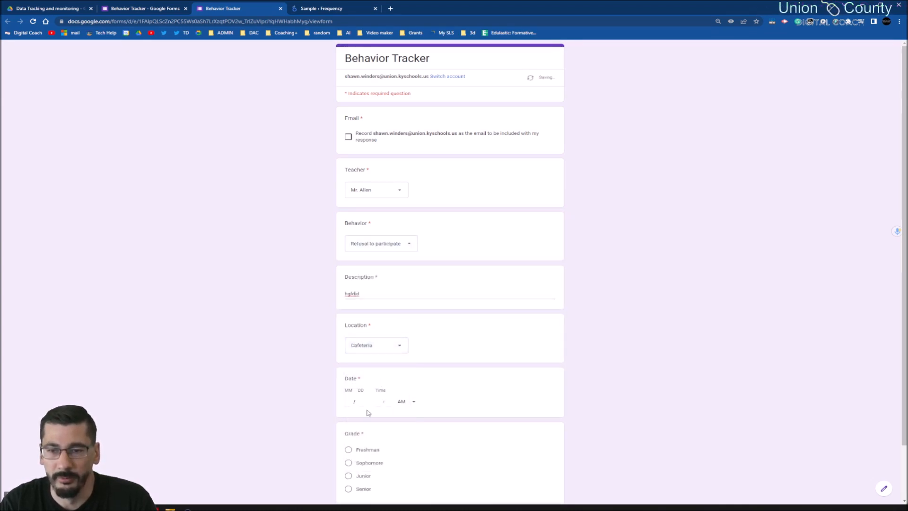
{"action": "left_click", "coordinate": [349, 402]}
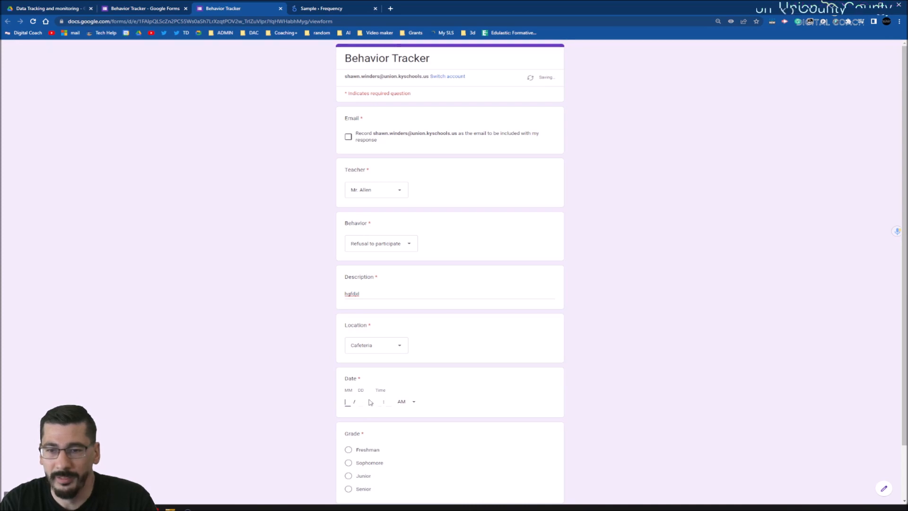
{"action": "left_click", "coordinate": [413, 401]}
{"action": "left_click", "coordinate": [525, 399]}
{"action": "scroll", "coordinate": [477, 450], "scroll_direction": "down", "scroll_amount": 3}
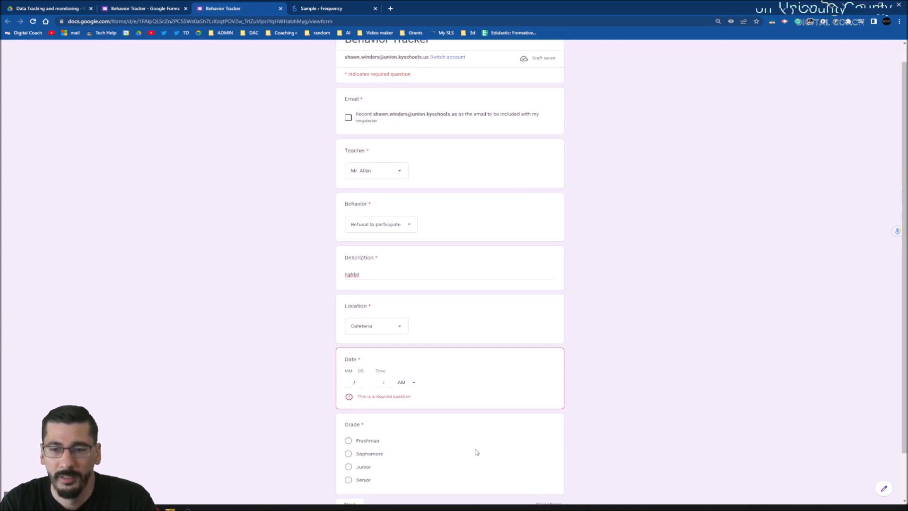
{"action": "left_click", "coordinate": [367, 401]}
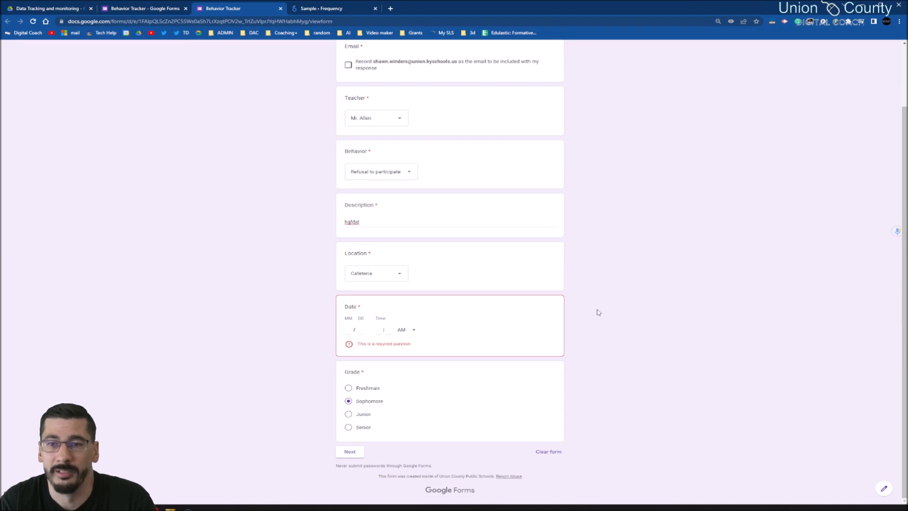
- Review the answers in the form preview and examine the choices offered for Location, keeping Cafeteria
{"action": "scroll", "coordinate": [689, 354], "scroll_direction": "up", "scroll_amount": 2}
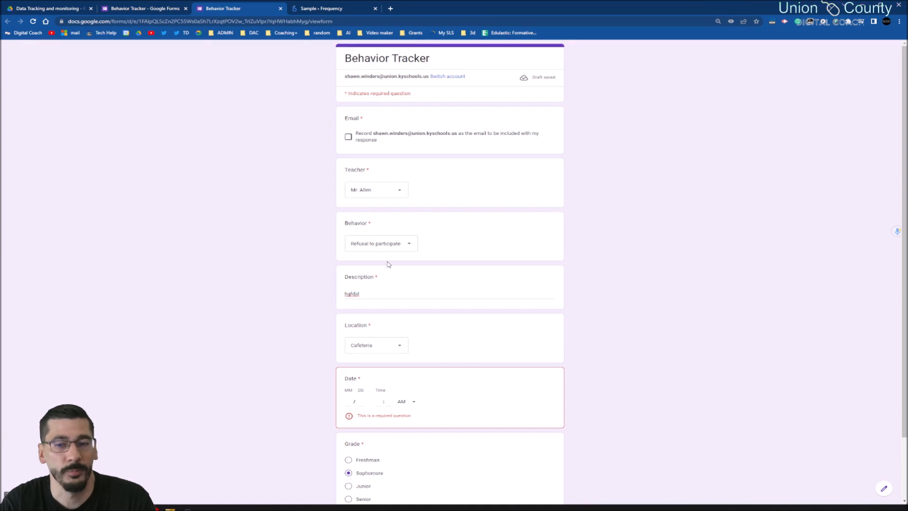
{"action": "scroll", "coordinate": [681, 332], "scroll_direction": "down", "scroll_amount": 2}
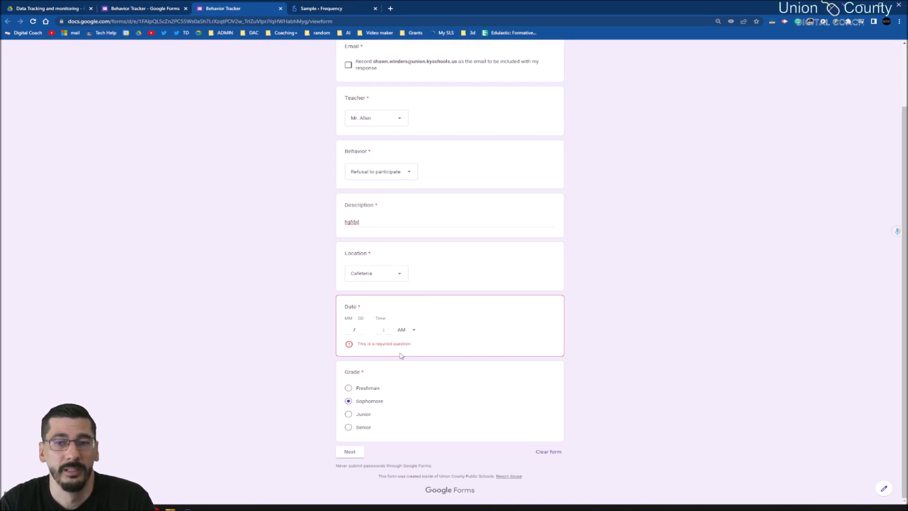
{"action": "scroll", "coordinate": [720, 358], "scroll_direction": "up", "scroll_amount": 1}
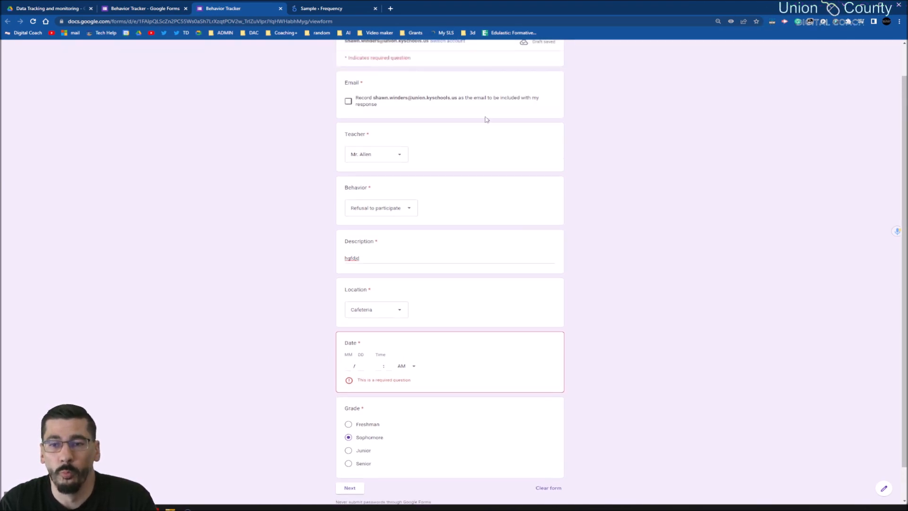
{"action": "scroll", "coordinate": [531, 247], "scroll_direction": "up", "scroll_amount": 1}
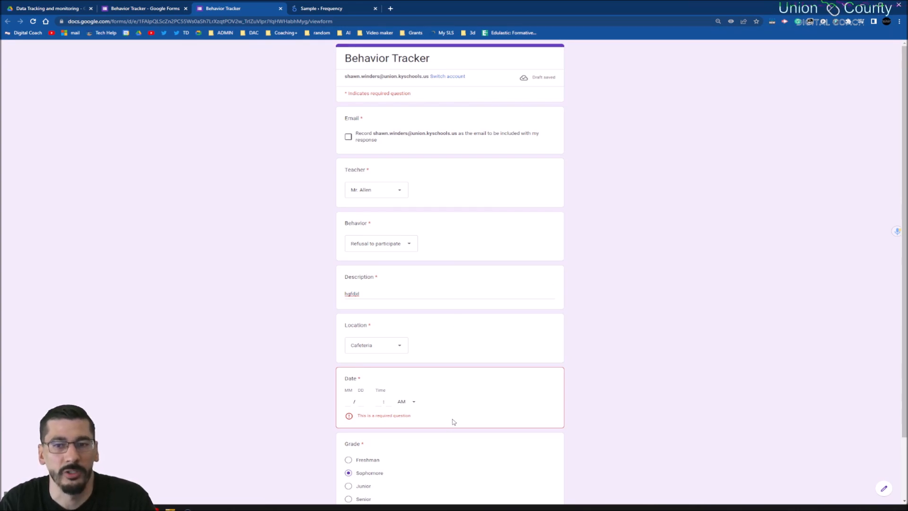
{"action": "left_click", "coordinate": [403, 348]}
{"action": "scroll", "coordinate": [400, 275], "scroll_direction": "down", "scroll_amount": 2}
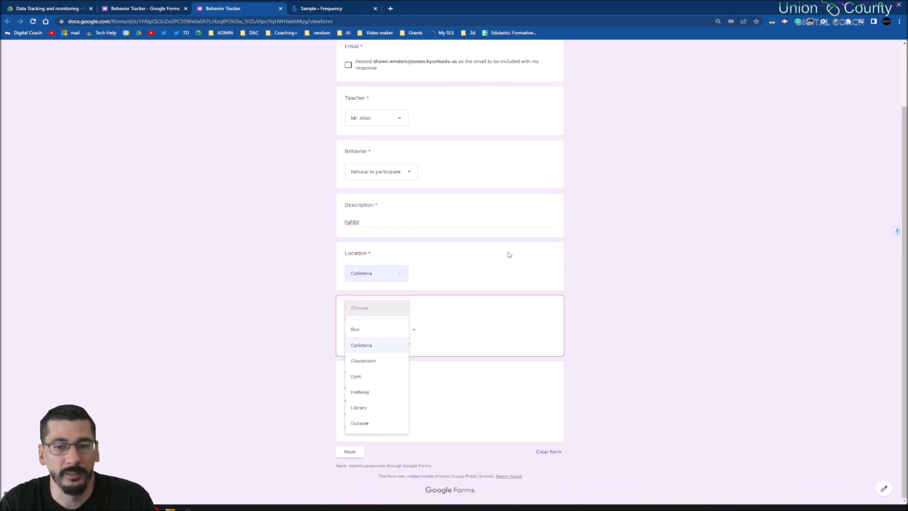
{"action": "left_click", "coordinate": [417, 222]}
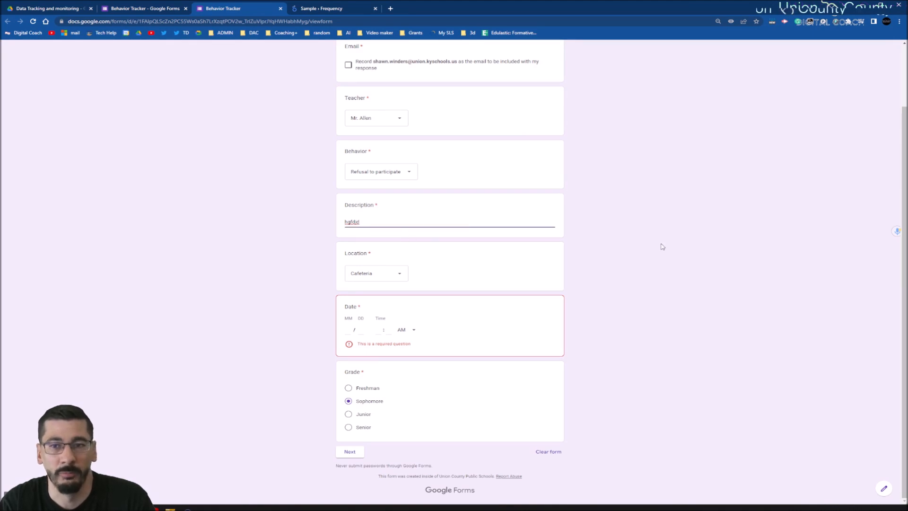
- Inspect the Date question's month and day fields, look over the previewed form once more, and close the preview
{"action": "left_click", "coordinate": [360, 329]}
{"action": "left_click", "coordinate": [347, 330]}
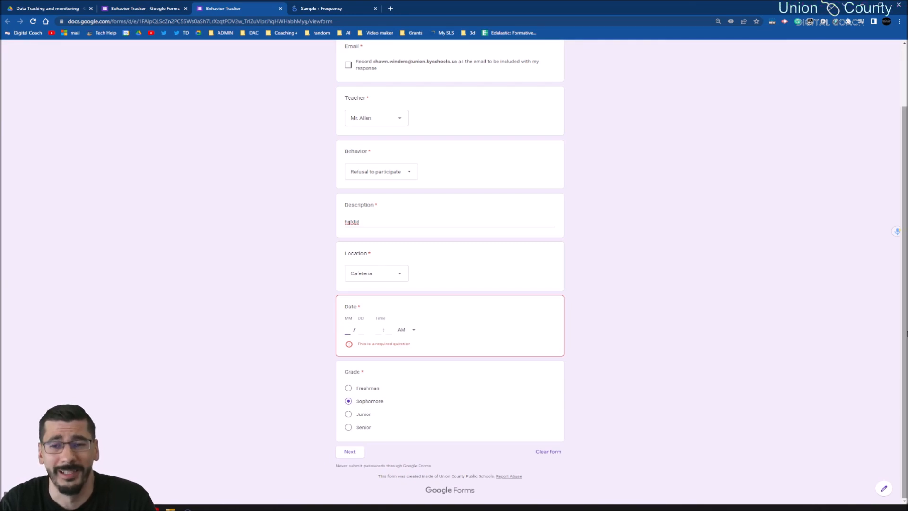
{"action": "scroll", "coordinate": [864, 271], "scroll_direction": "up", "scroll_amount": 2}
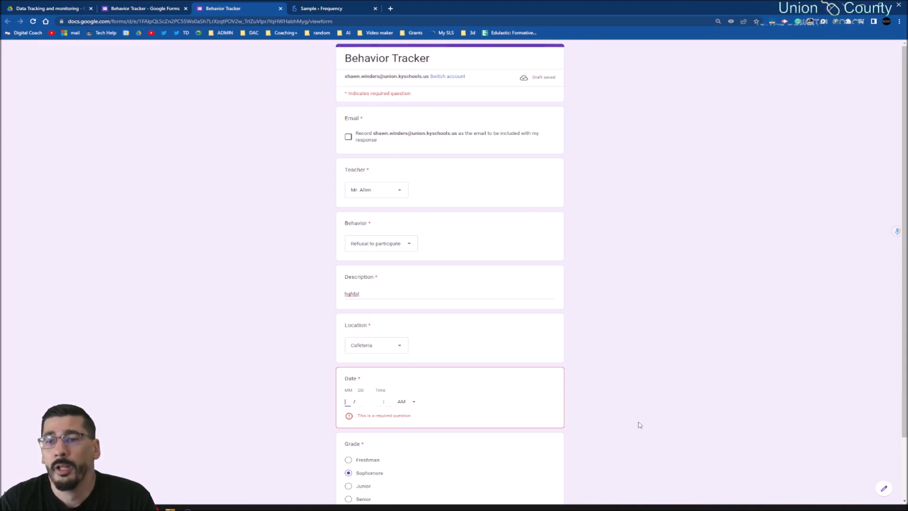
{"action": "scroll", "coordinate": [413, 146], "scroll_direction": "down", "scroll_amount": 3}
{"action": "scroll", "coordinate": [438, 411], "scroll_direction": "up", "scroll_amount": 3}
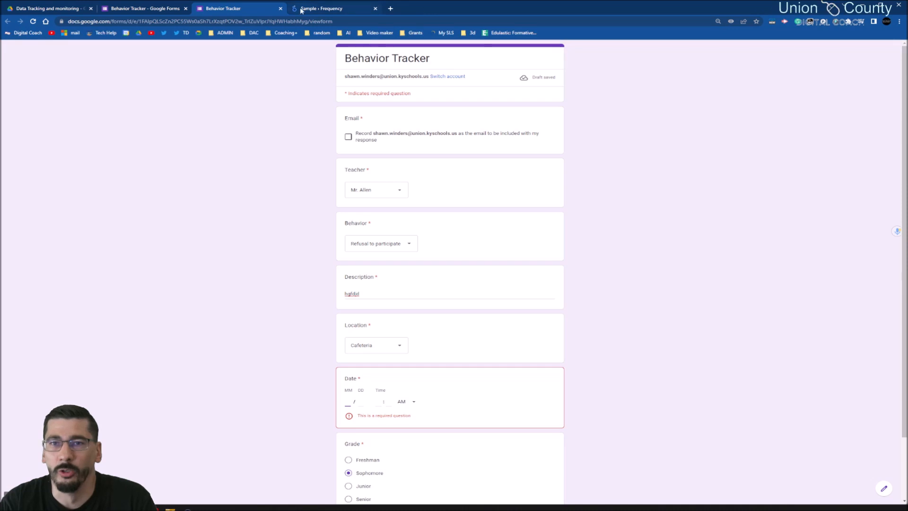
{"action": "left_click", "coordinate": [281, 8]}
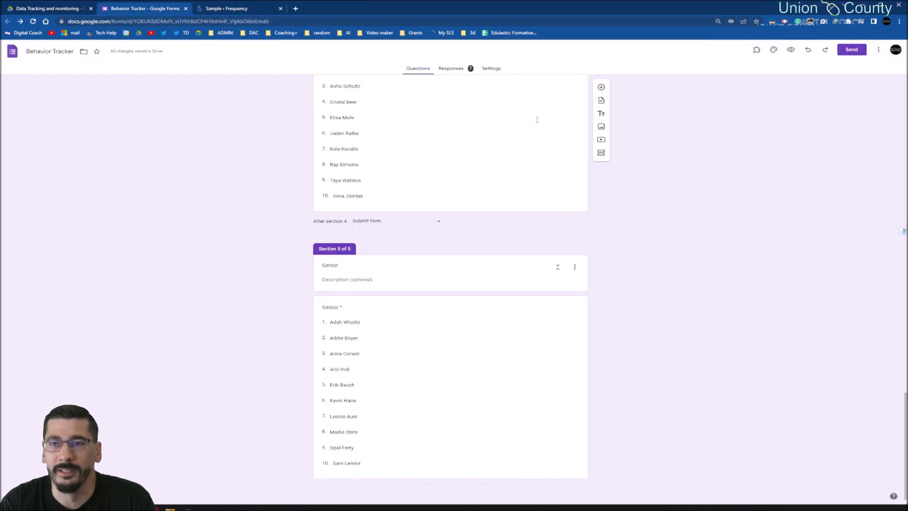
- Open the form's responses in the linked spreadsheet and show the sheet with the collected form responses
{"action": "scroll", "coordinate": [509, 116], "scroll_direction": "up", "scroll_amount": 20}
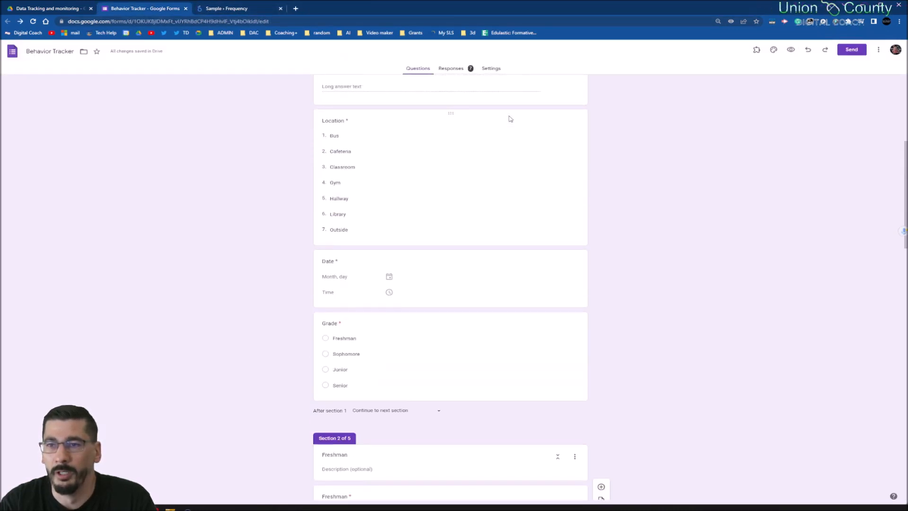
{"action": "left_click", "coordinate": [460, 70]}
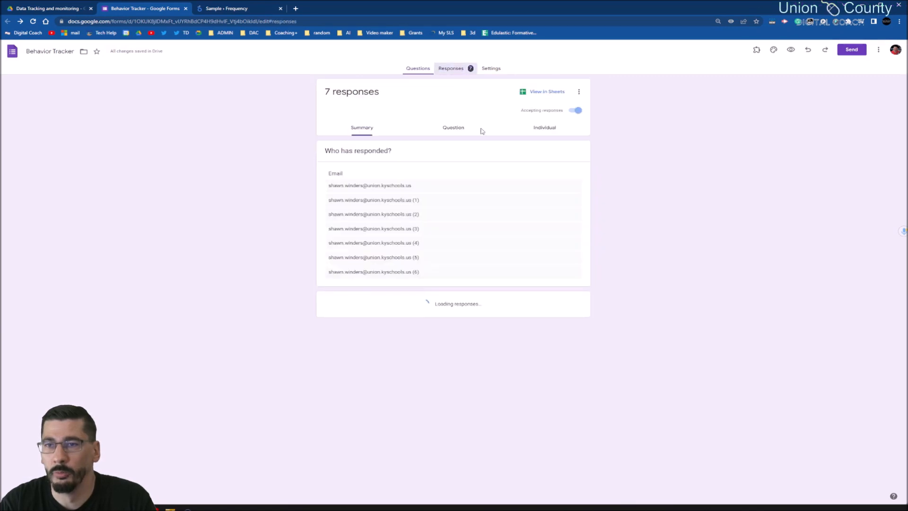
{"action": "left_click", "coordinate": [545, 92]}
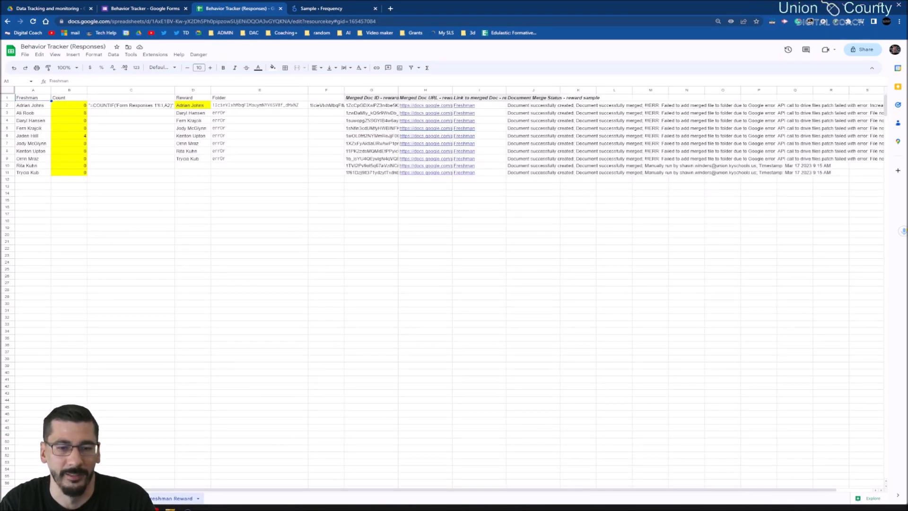
{"action": "left_click", "coordinate": [124, 499]}
{"action": "left_click", "coordinate": [66, 499]}
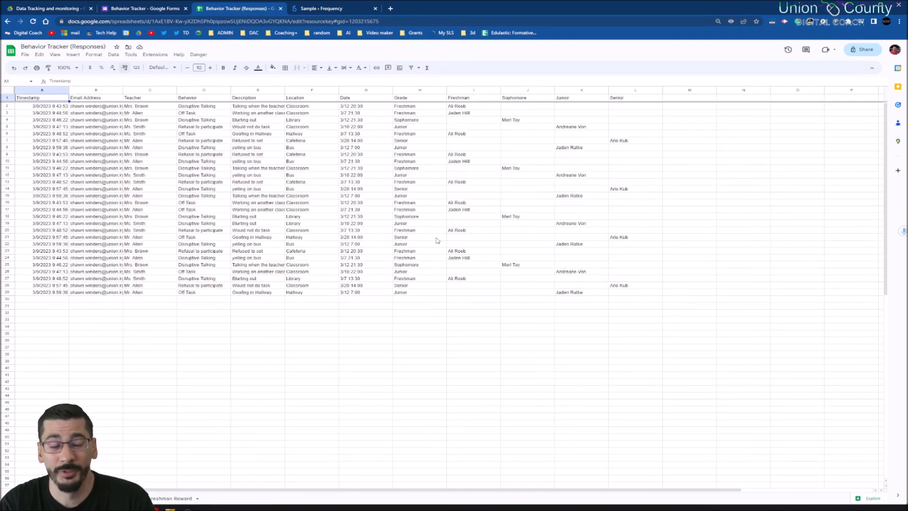